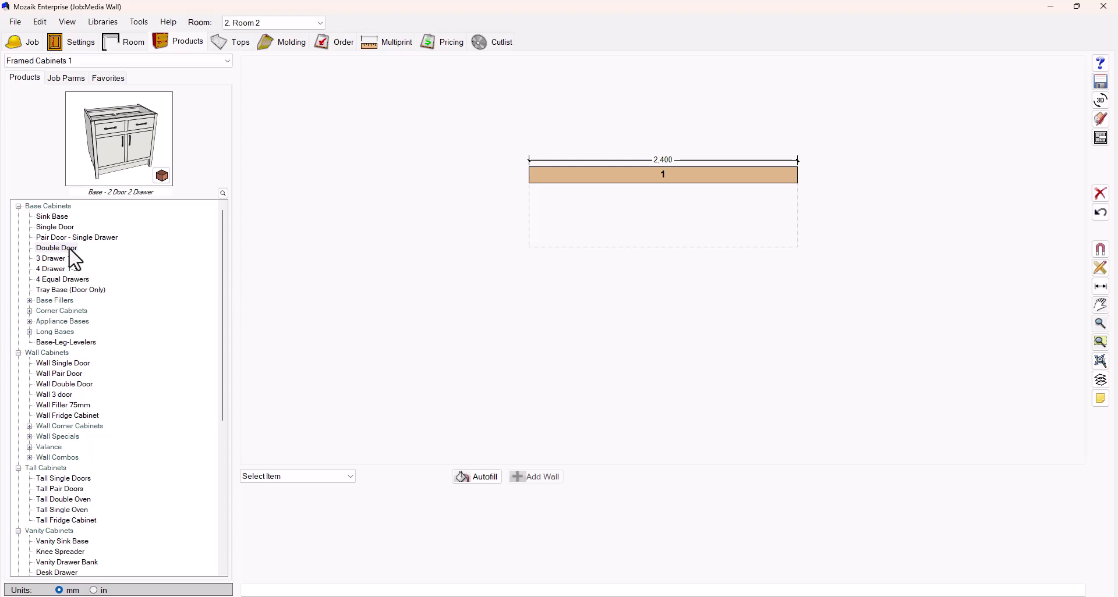
# Drop a Double Door base cabinet centred on the 2,400 wall and open its Product Editor with an enlarged 3D preview
pyautogui.moveTo(71, 251); pyautogui.dragTo(755, 292)
pyautogui.click(349, 505)
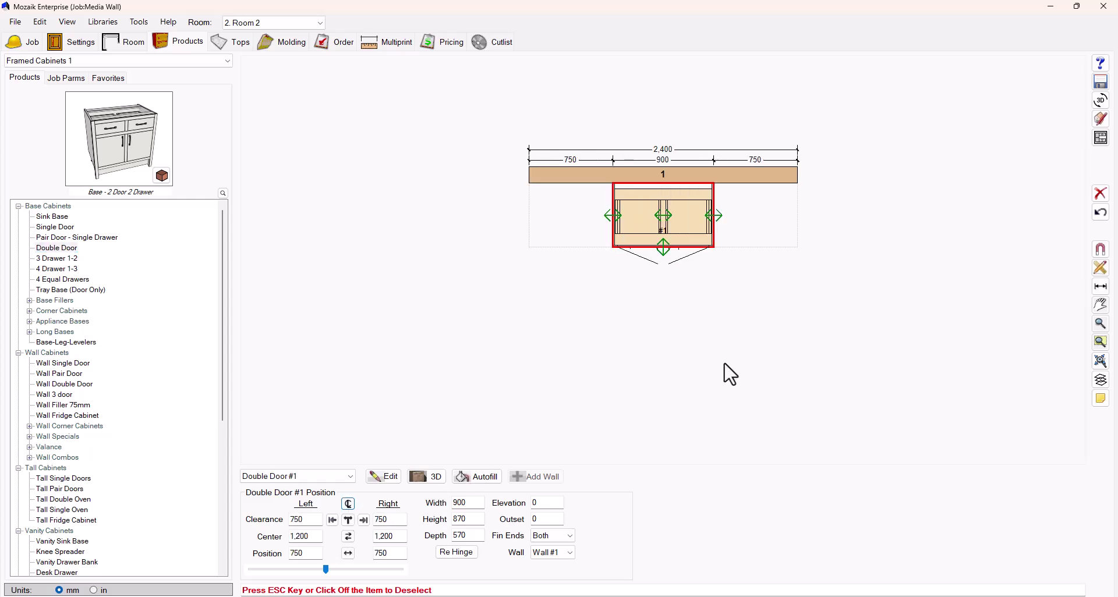
pyautogui.doubleClick(704, 245)
pyautogui.moveTo(790, 90); pyautogui.dragTo(964, 87)
pyautogui.click(1040, 228)
pyautogui.moveTo(514, 198); pyautogui.dragTo(301, 134)
pyautogui.moveTo(466, 389); pyautogui.dragTo(511, 543)
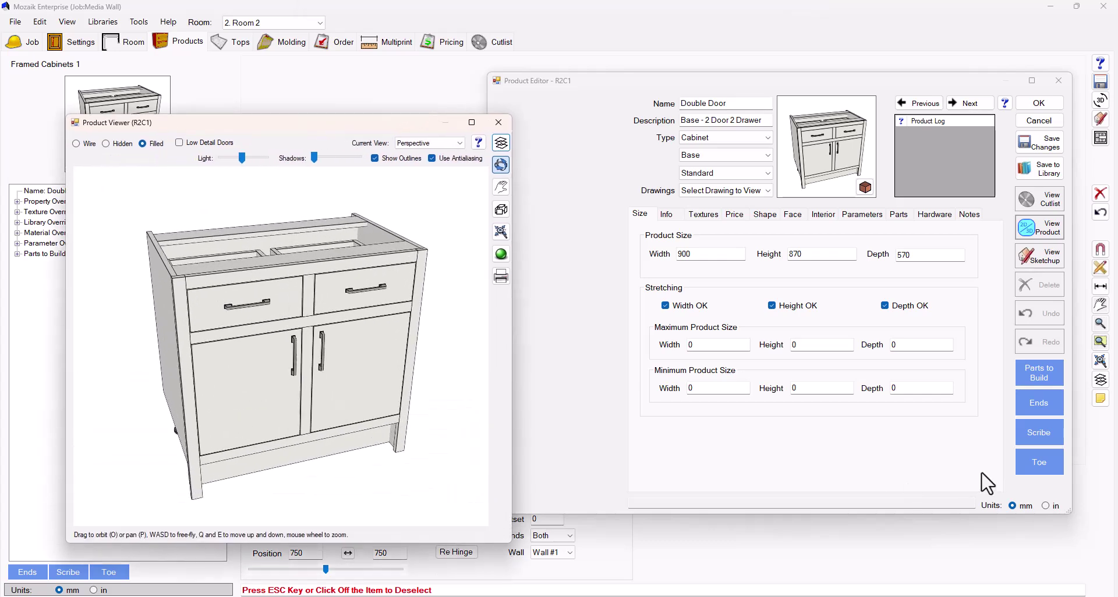
# Add a BTop parameter override set to Full Top
pyautogui.click(862, 214)
pyautogui.click(665, 268)
pyautogui.click(655, 266)
pyautogui.click(832, 478)
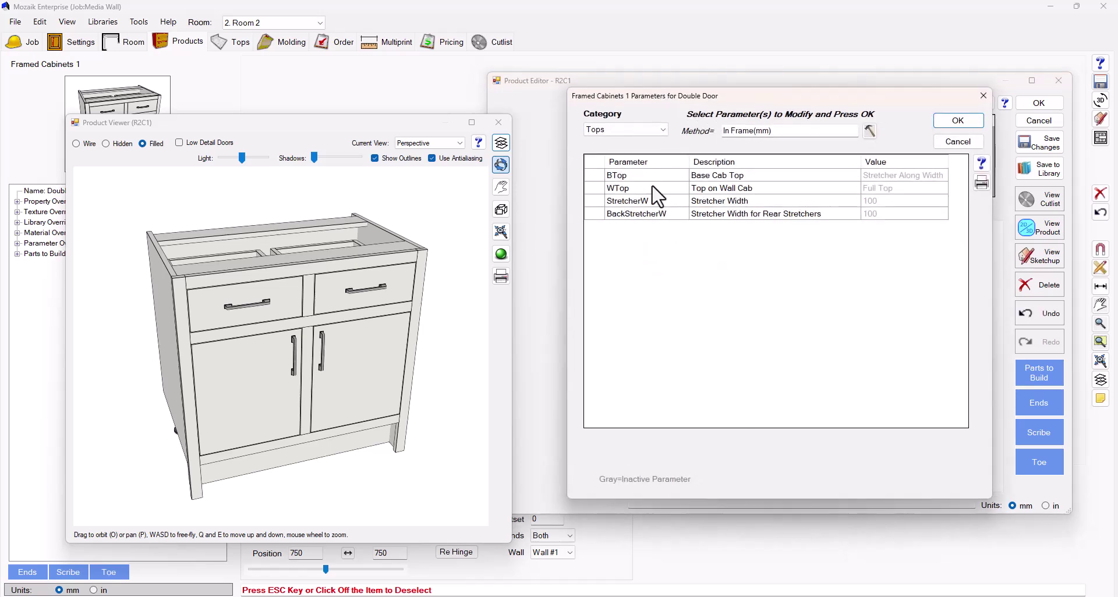
pyautogui.click(659, 176)
pyautogui.click(955, 121)
pyautogui.click(967, 268)
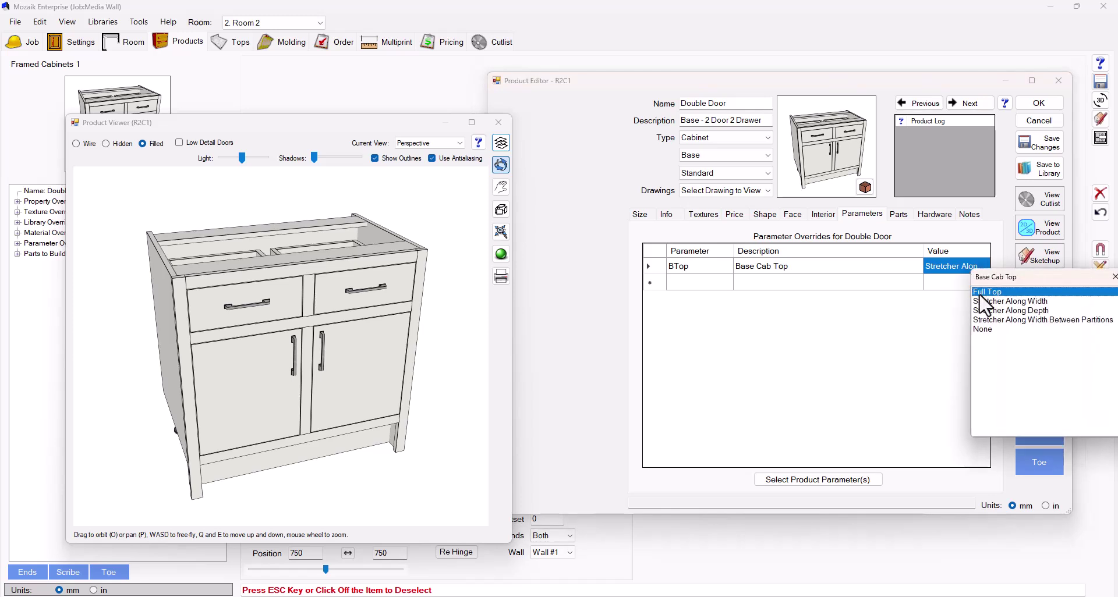
pyautogui.click(987, 291)
# Add the BkRecess override from the Backs parameters with a value of 0
pyautogui.click(664, 282)
pyautogui.click(831, 485)
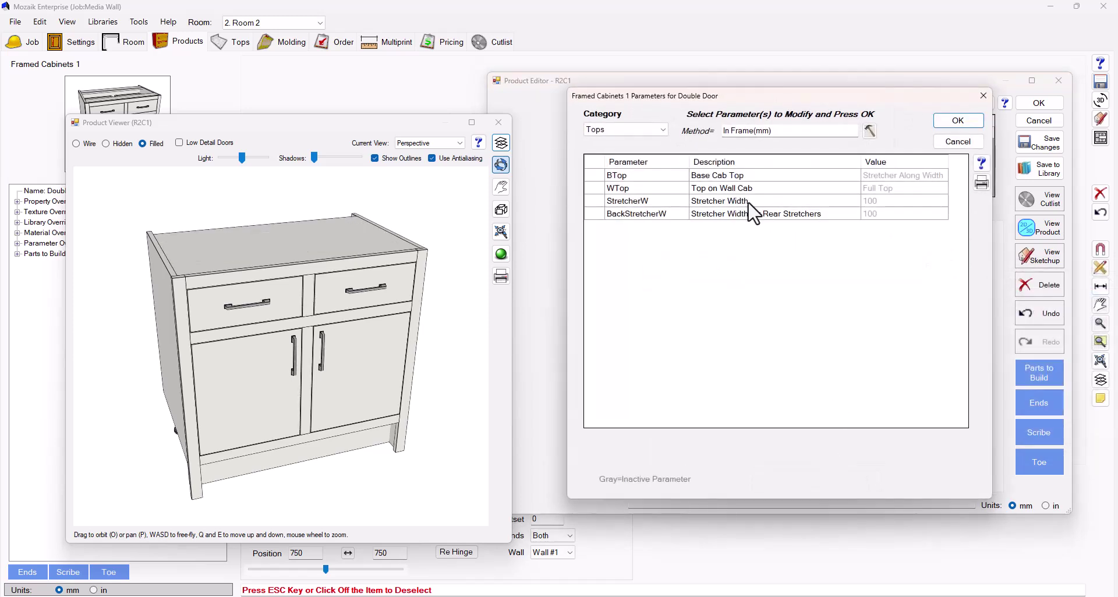
pyautogui.click(650, 135)
pyautogui.click(603, 208)
pyautogui.click(906, 191)
pyautogui.click(957, 120)
pyautogui.click(948, 278)
pyautogui.write('0')
pyautogui.press('Return')
pyautogui.moveTo(299, 374)
pyautogui.mouseDown()
pyautogui.moveTo(350, 375)
pyautogui.moveTo(330, 357)
pyautogui.moveTo(296, 365)
pyautogui.mouseUp()
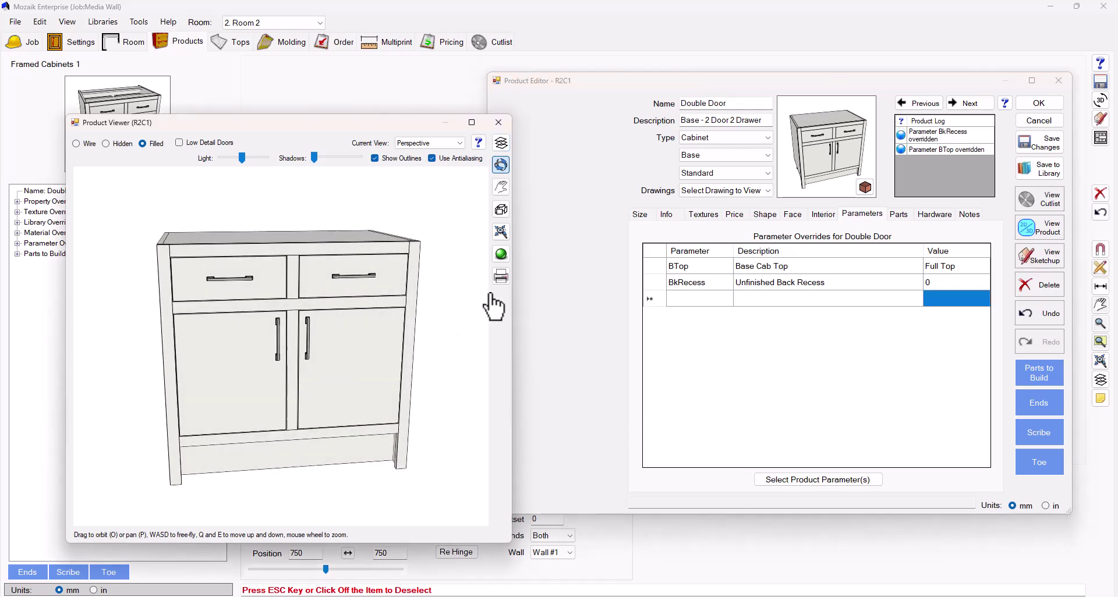
# On the Size tab set Height to 2000 and Width to 2400, then start entering a new Depth
pyautogui.click(640, 215)
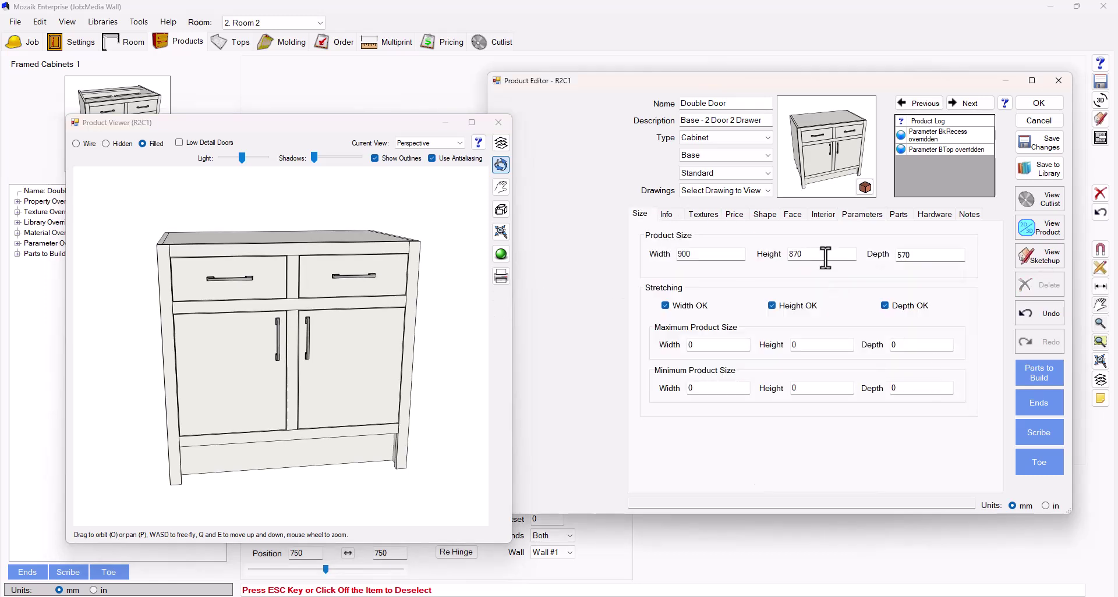
pyautogui.moveTo(806, 253); pyautogui.dragTo(781, 254)
pyautogui.write('2000')
pyautogui.moveTo(691, 254); pyautogui.dragTo(670, 254)
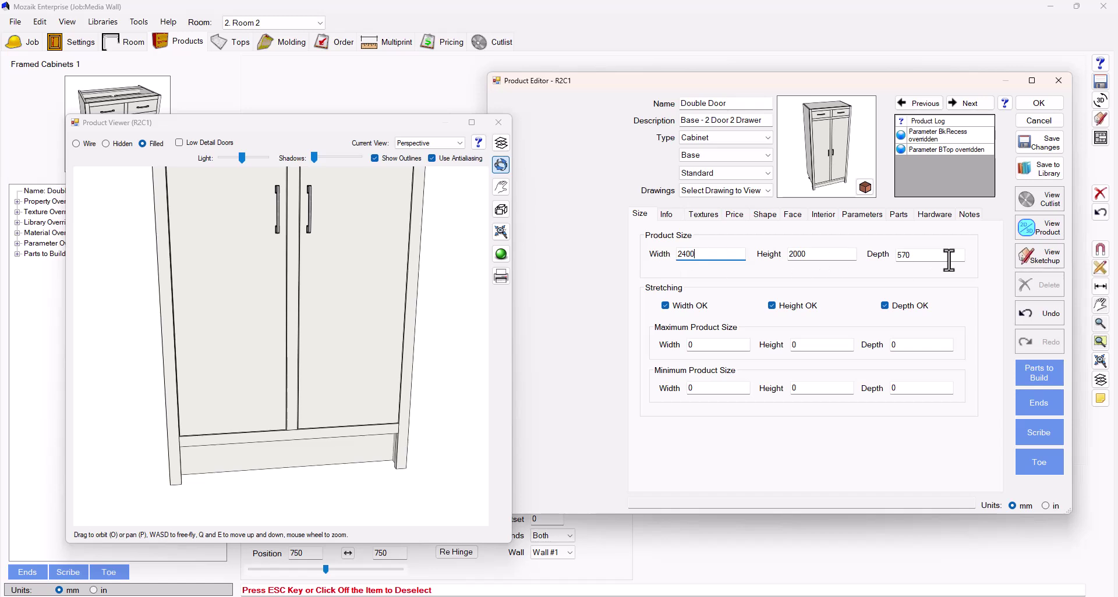
pyautogui.moveTo(948, 255); pyautogui.dragTo(886, 262)
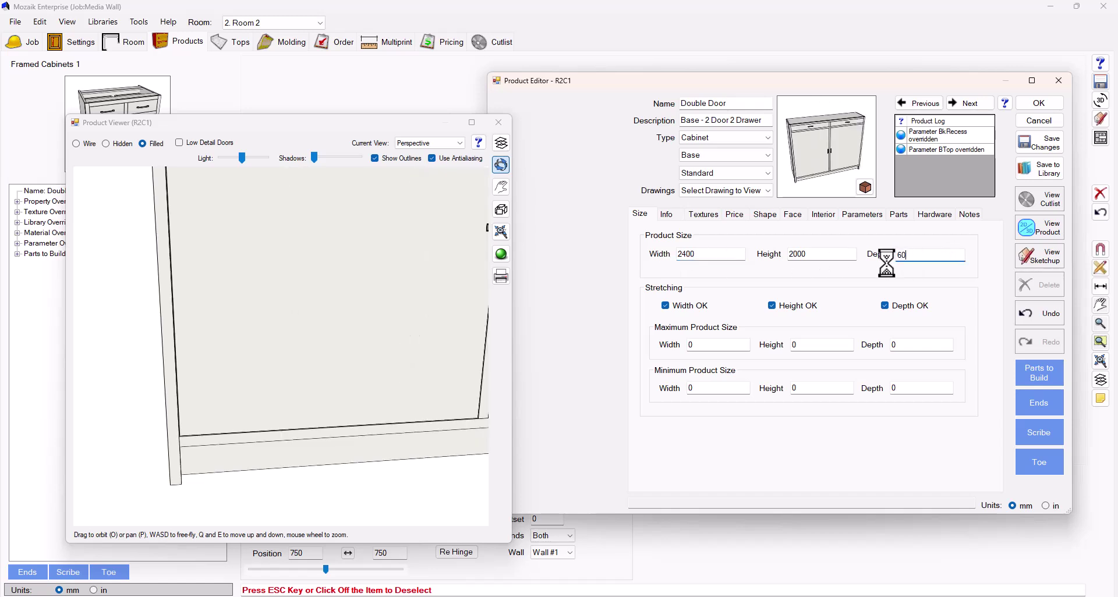
# Split the face opening vertically into three equal 746.7 mm sections and tick Automate Interior
pyautogui.click(793, 214)
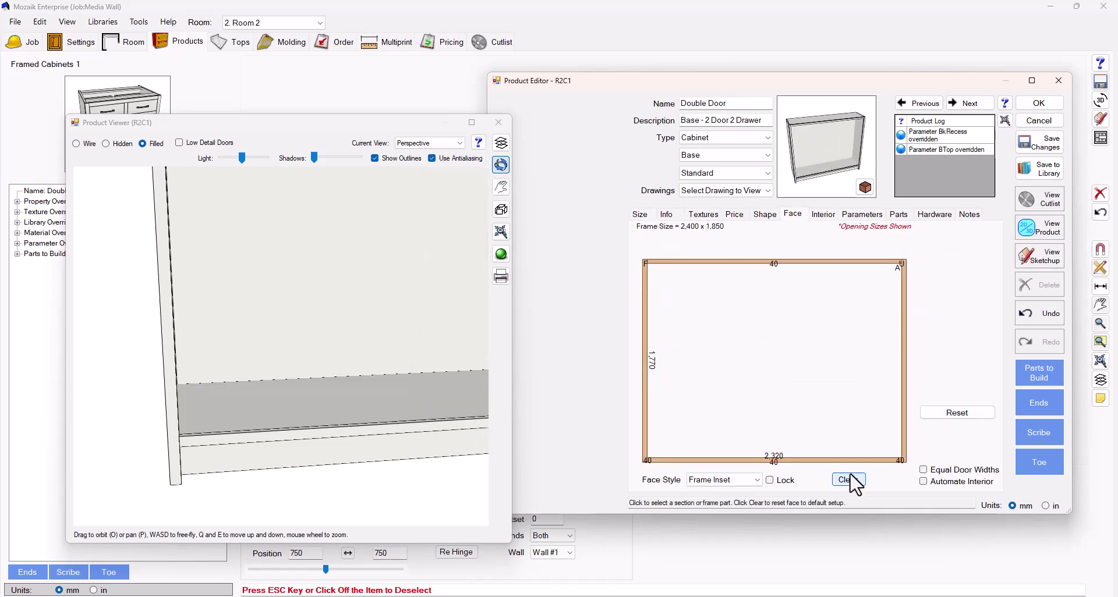
pyautogui.click(822, 215)
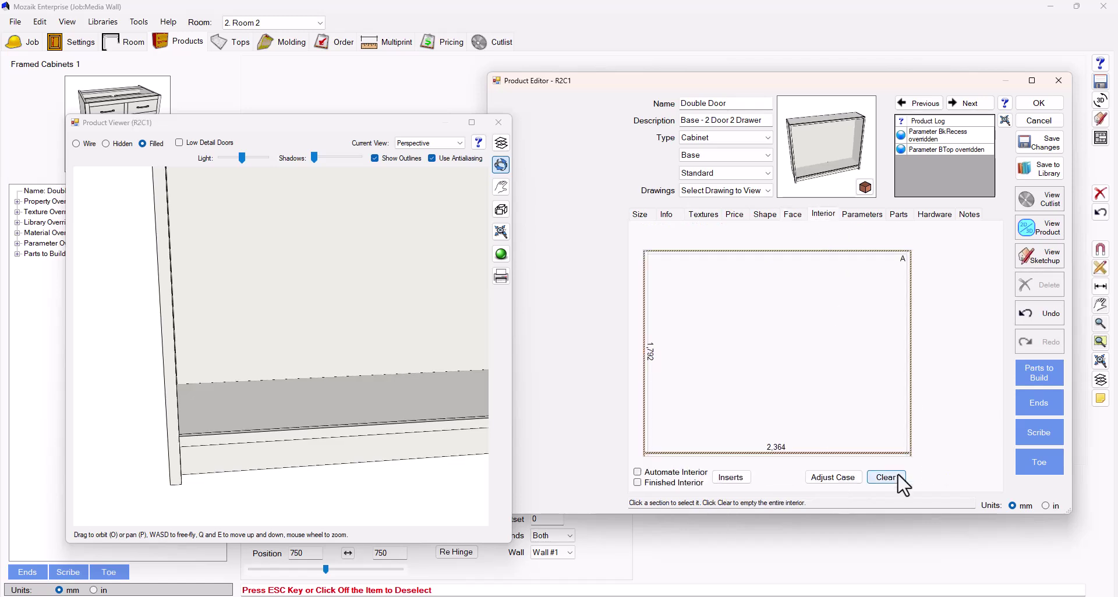
pyautogui.click(792, 214)
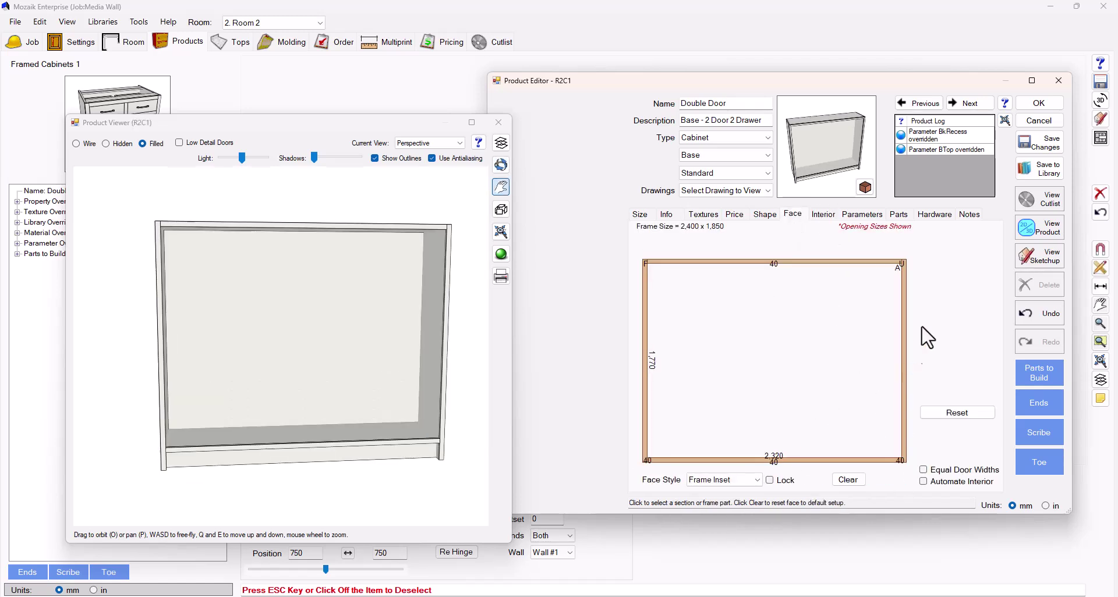
pyautogui.click(859, 370)
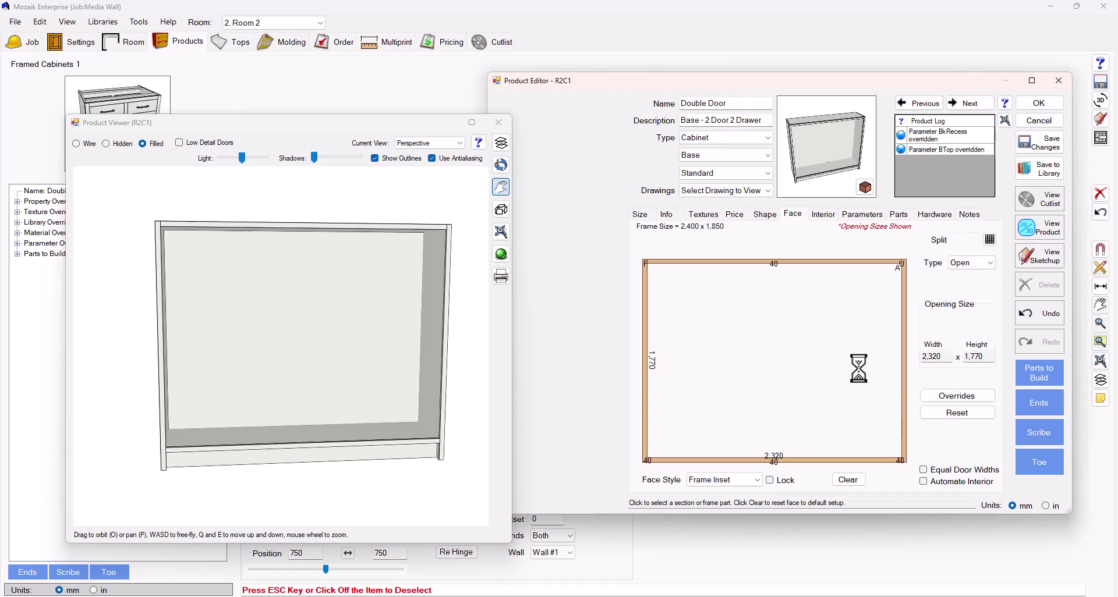
pyautogui.click(990, 239)
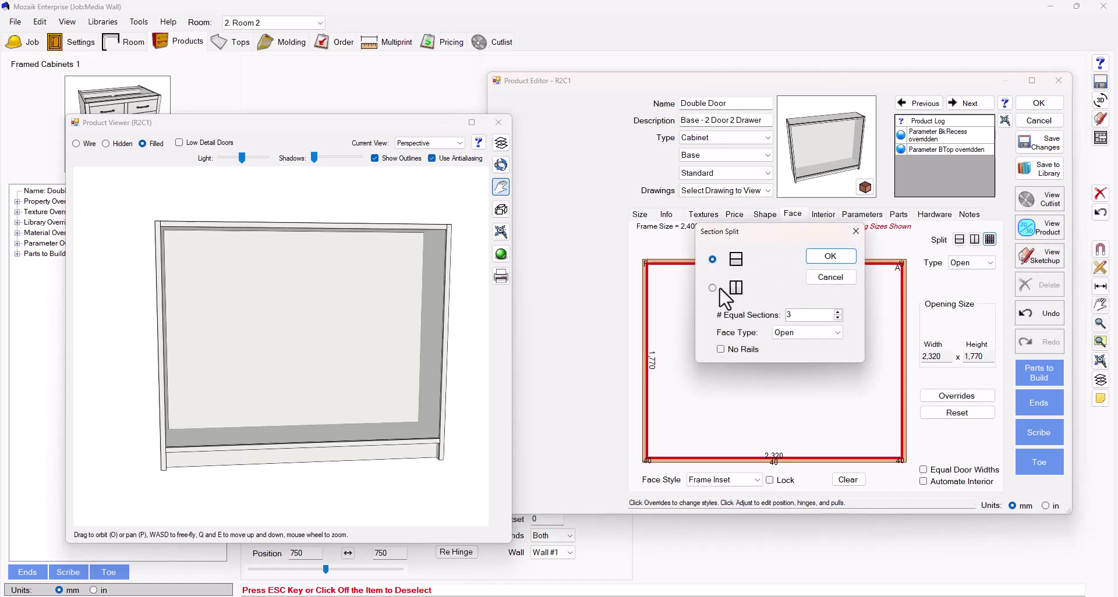
pyautogui.click(713, 288)
pyautogui.click(847, 267)
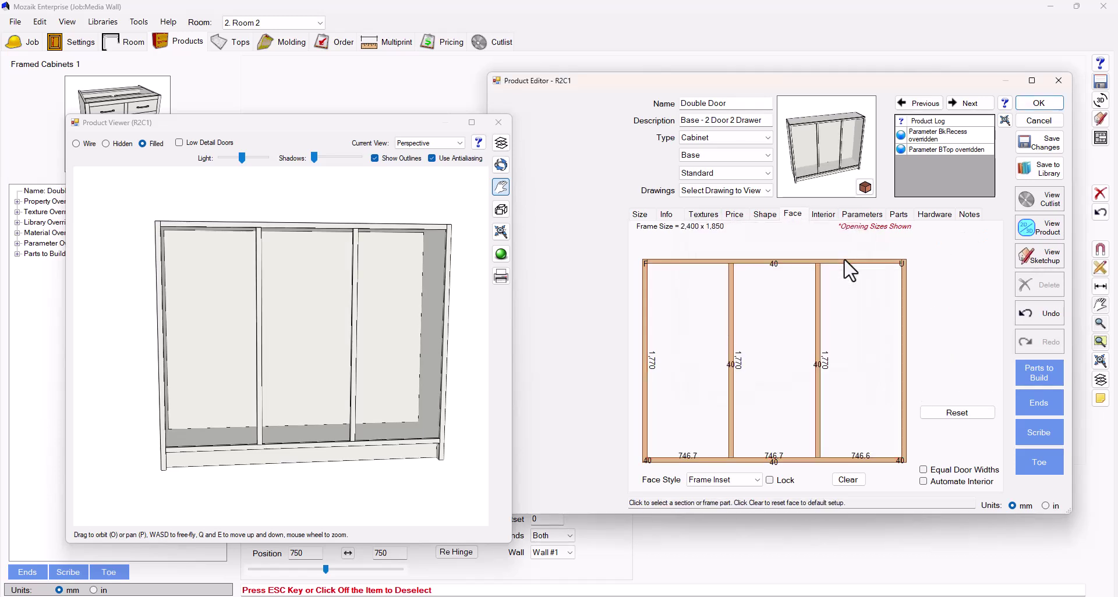
pyautogui.click(923, 483)
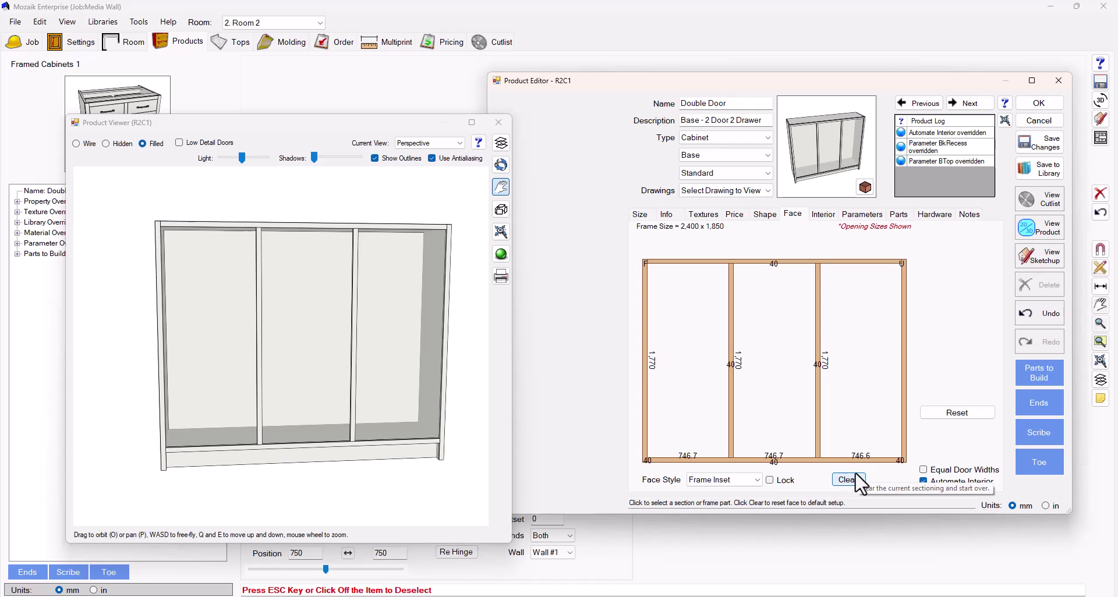
# Set the right and left face openings to 600 wide each, leaving the middle at 1,040
pyautogui.click(870, 415)
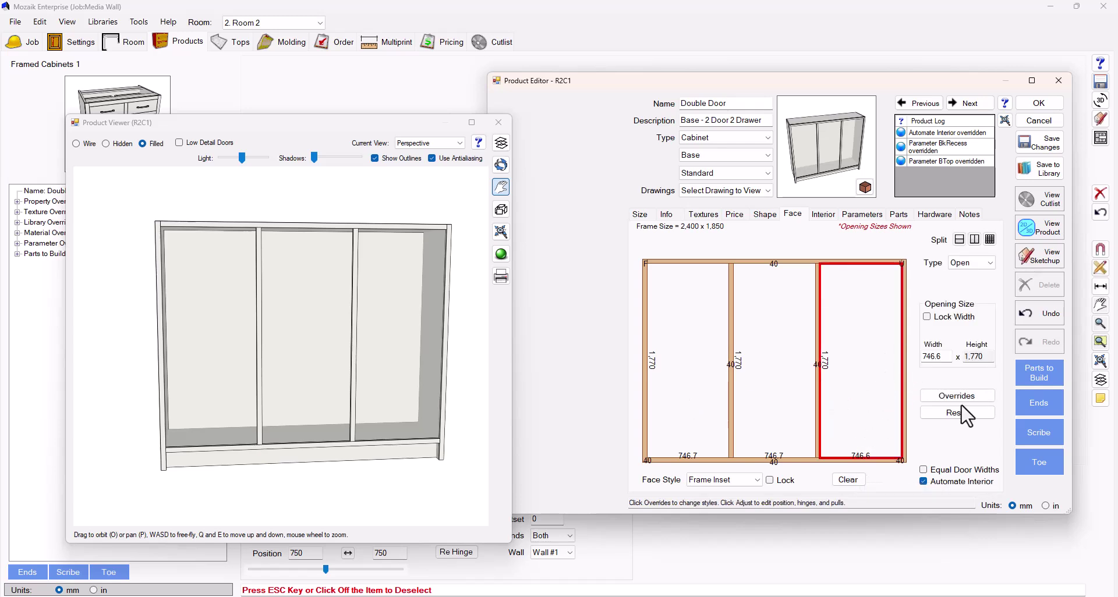
pyautogui.doubleClick(940, 356)
pyautogui.press('Return')
pyautogui.click(671, 434)
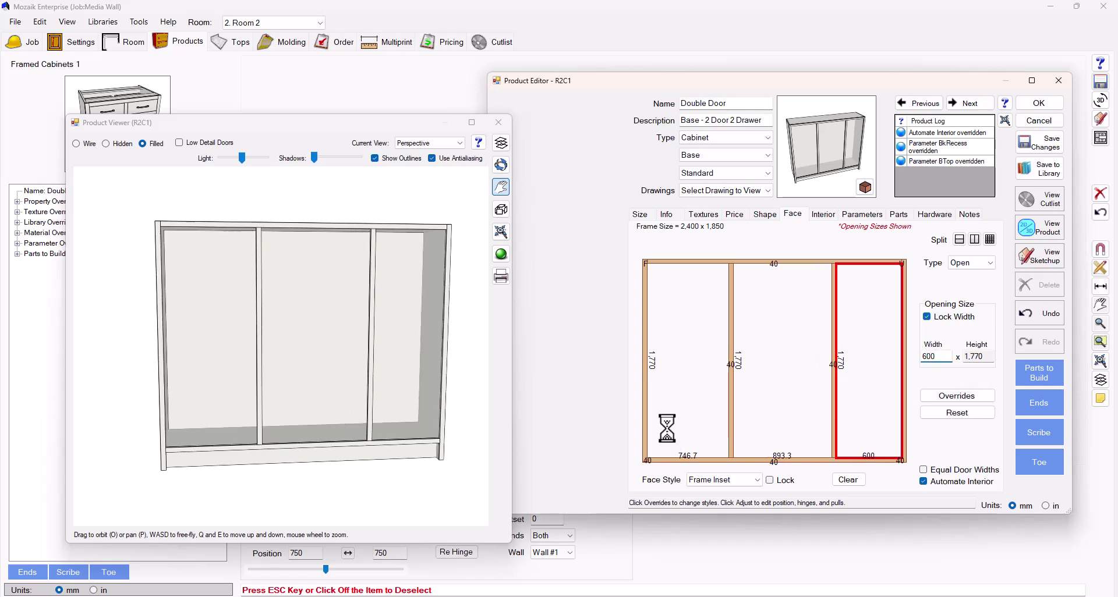
pyautogui.doubleClick(942, 356)
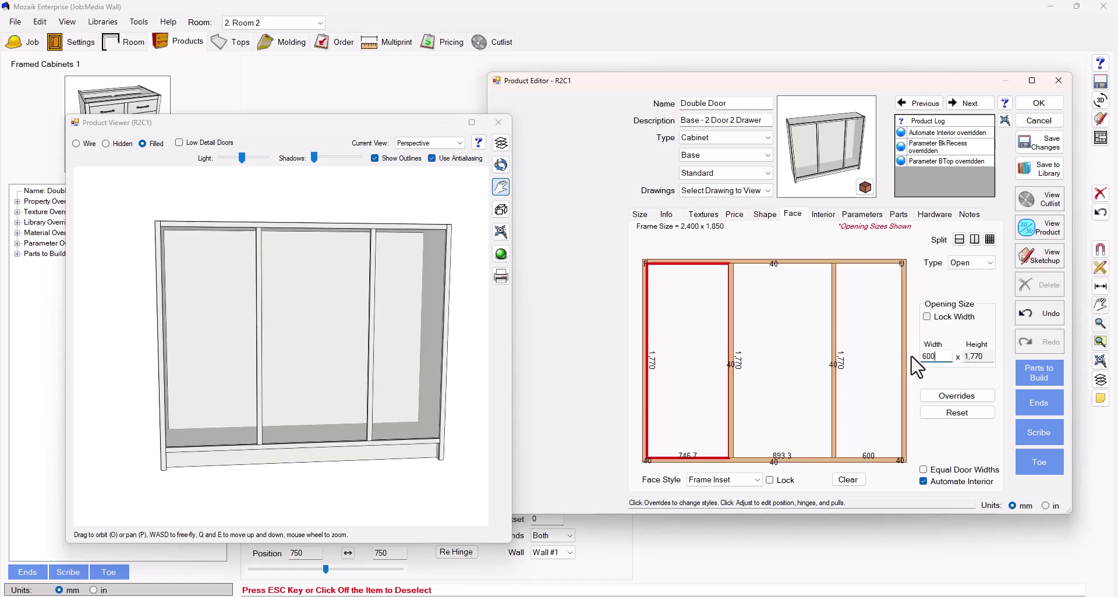
pyautogui.write('600')
pyautogui.press('Return')
pyautogui.click(746, 419)
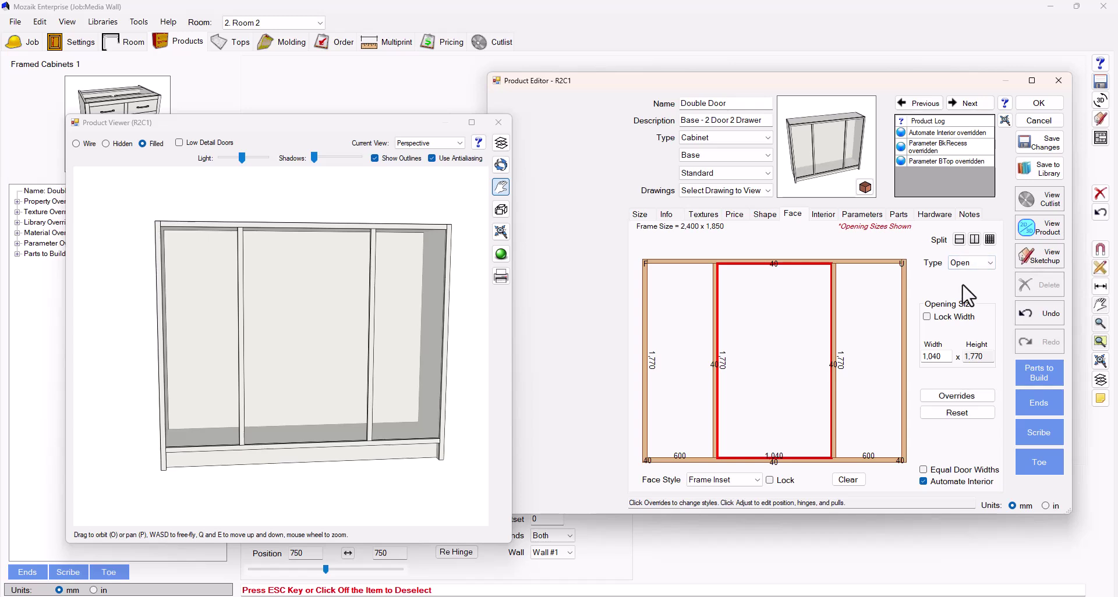
# Split the middle opening into three stacked sections and make the top one 250 high
pyautogui.click(990, 240)
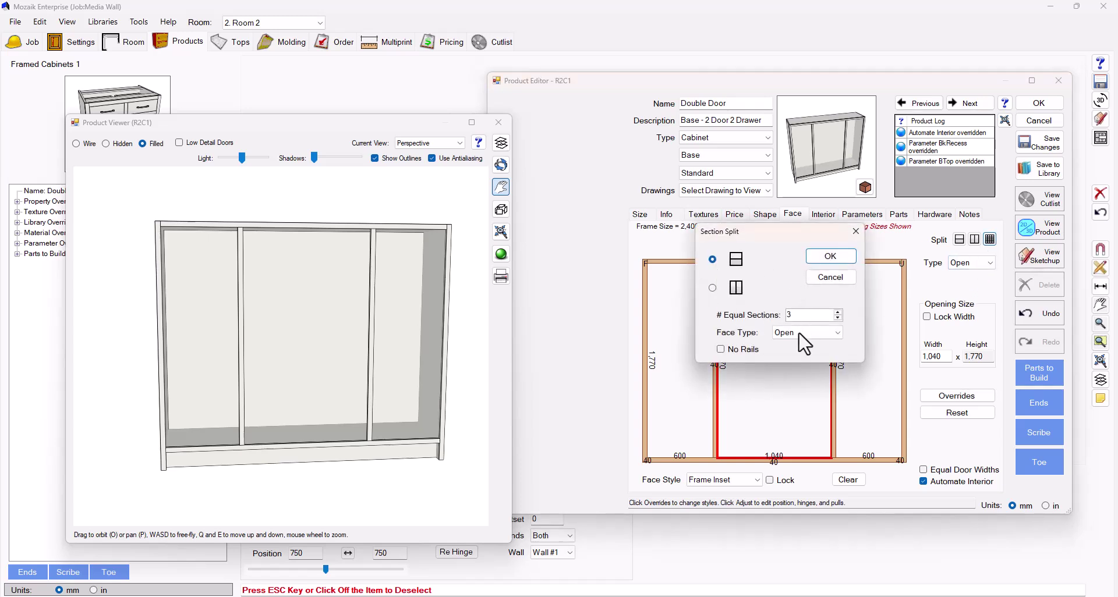
pyautogui.click(839, 257)
pyautogui.click(778, 296)
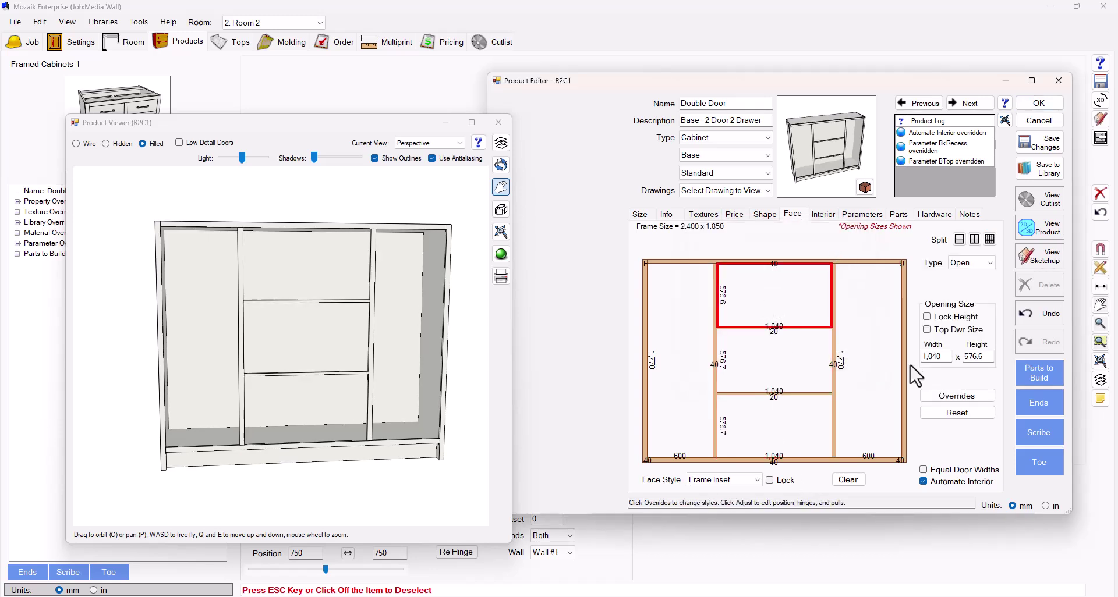
pyautogui.doubleClick(983, 356)
pyautogui.write('25')
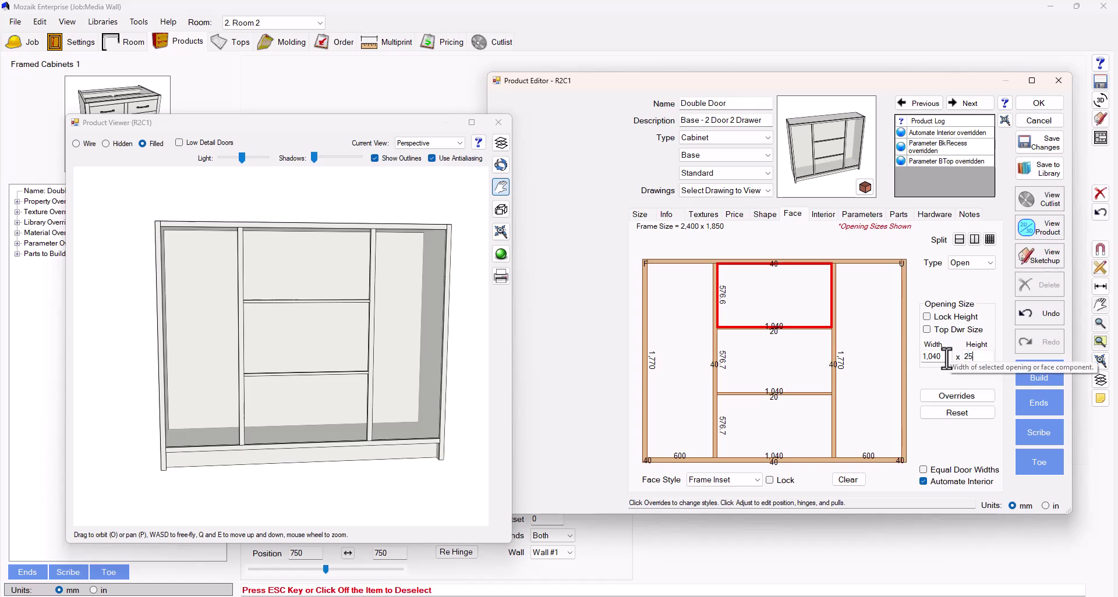
pyautogui.write('0')
pyautogui.press('Return')
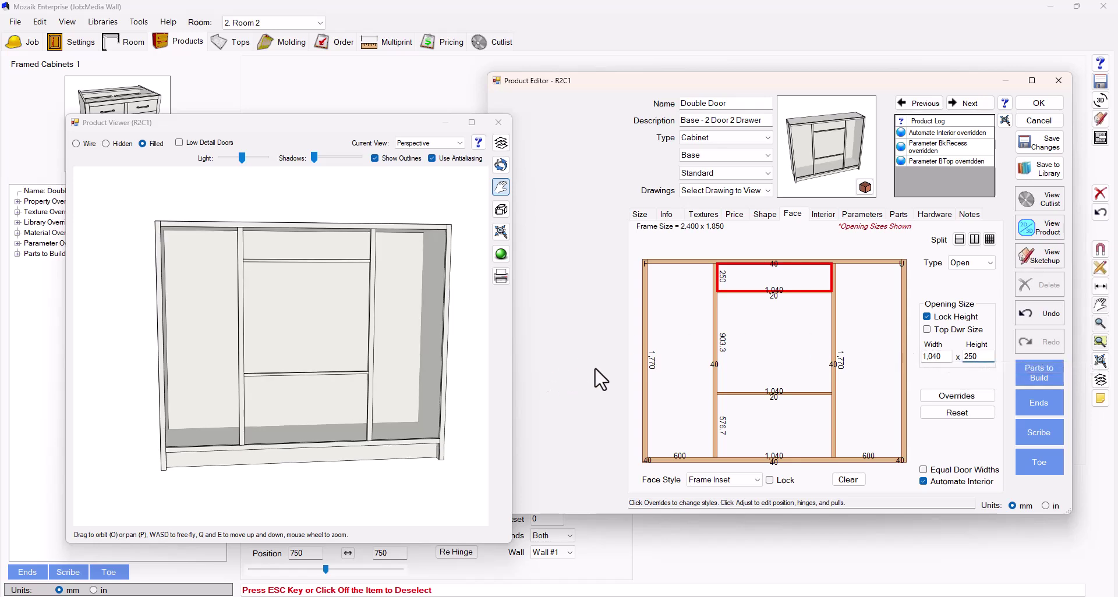
# Make the centre bay's bottom opening 600 high, leaving 880 in between
pyautogui.click(790, 436)
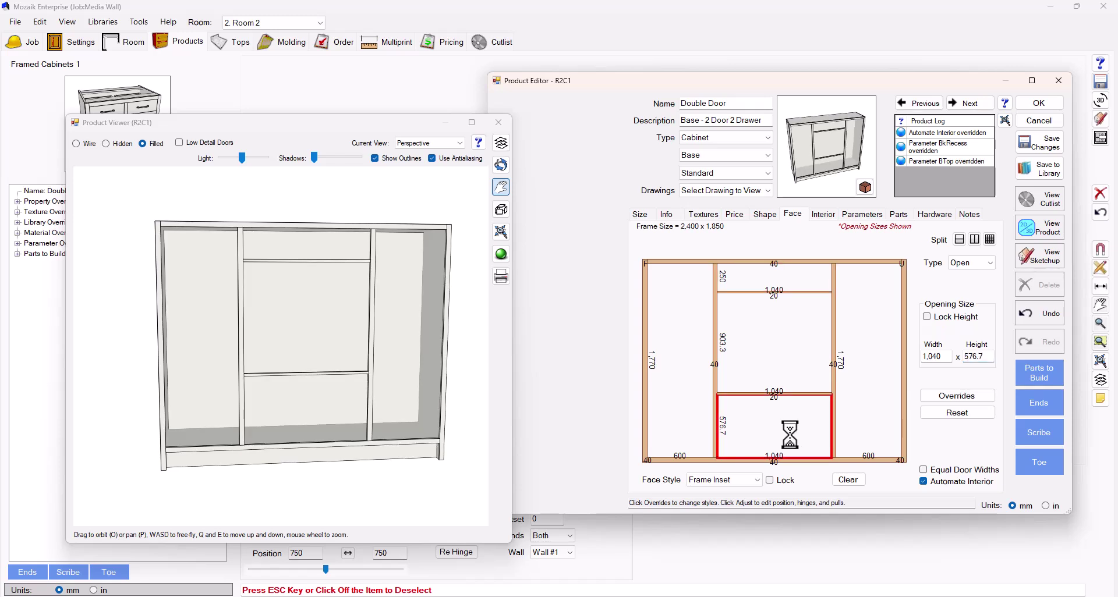
pyautogui.doubleClick(971, 357)
pyautogui.write('600')
pyautogui.press('Return')
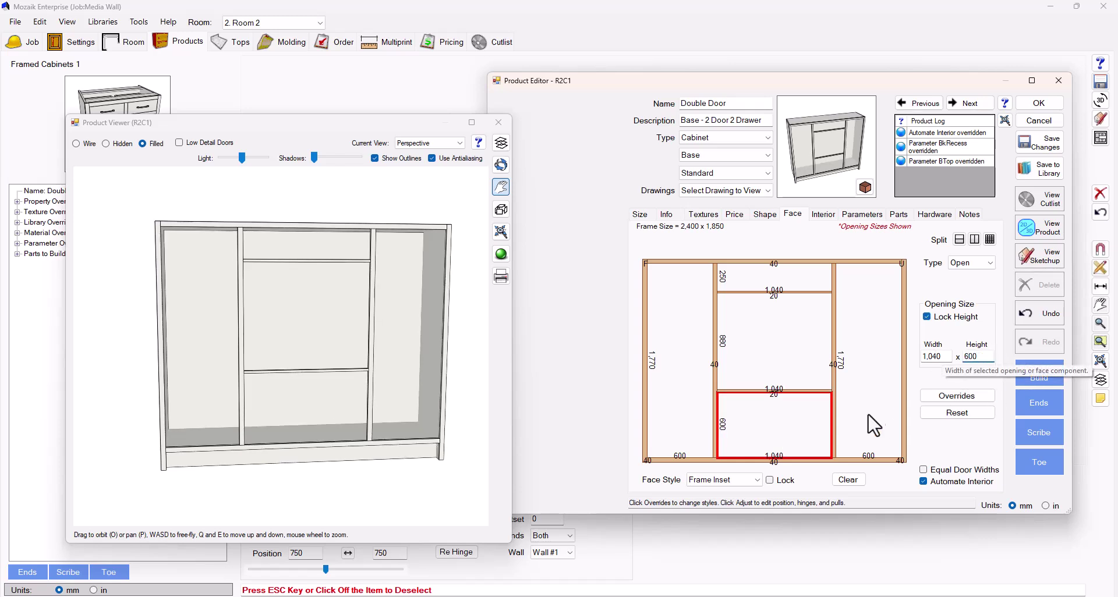
# Split the 600 bottom opening into three equal Drawer fronts of about 186.7 mm
pyautogui.click(990, 239)
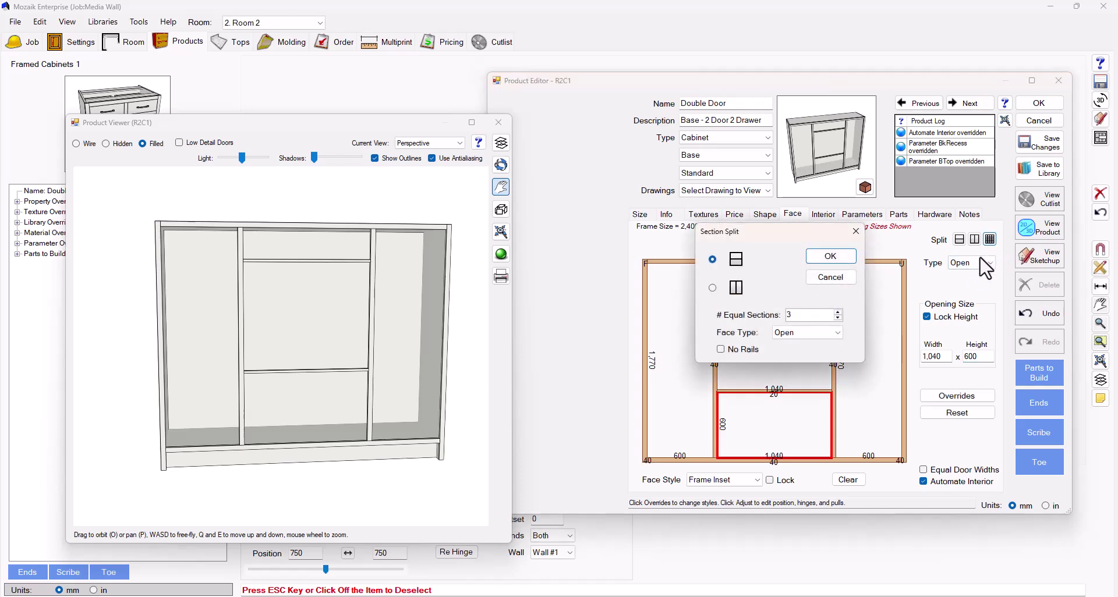
pyautogui.click(838, 333)
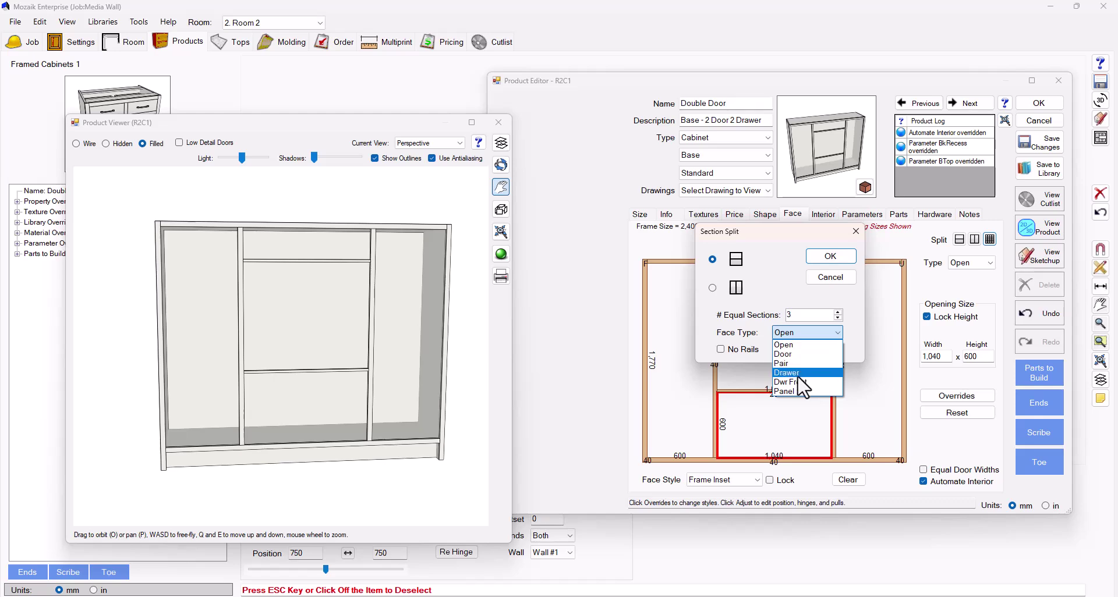
pyautogui.click(802, 373)
pyautogui.click(833, 258)
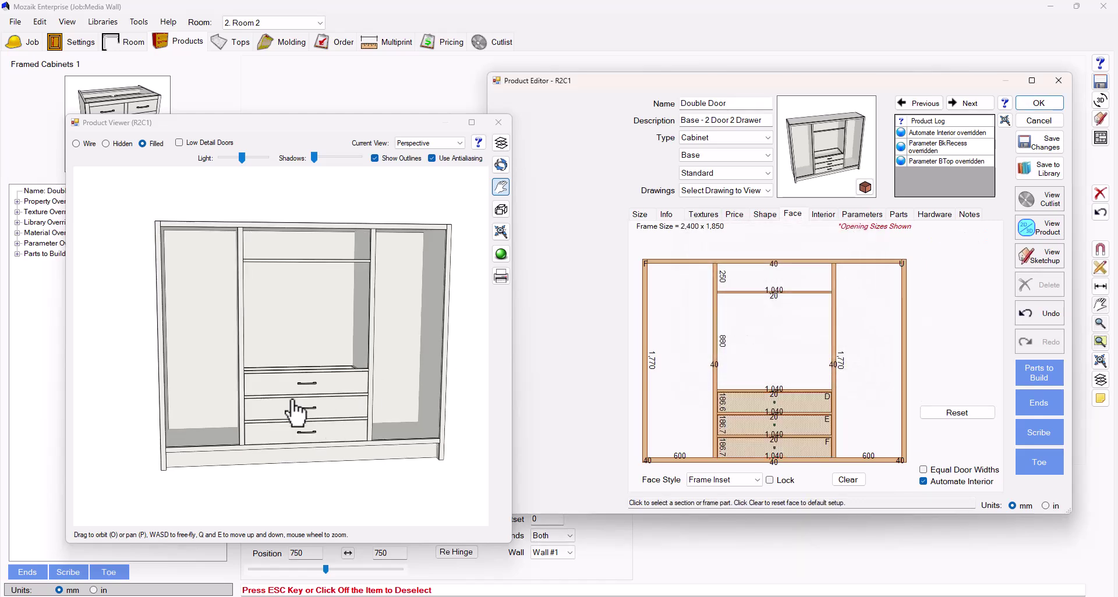
pyautogui.click(788, 391)
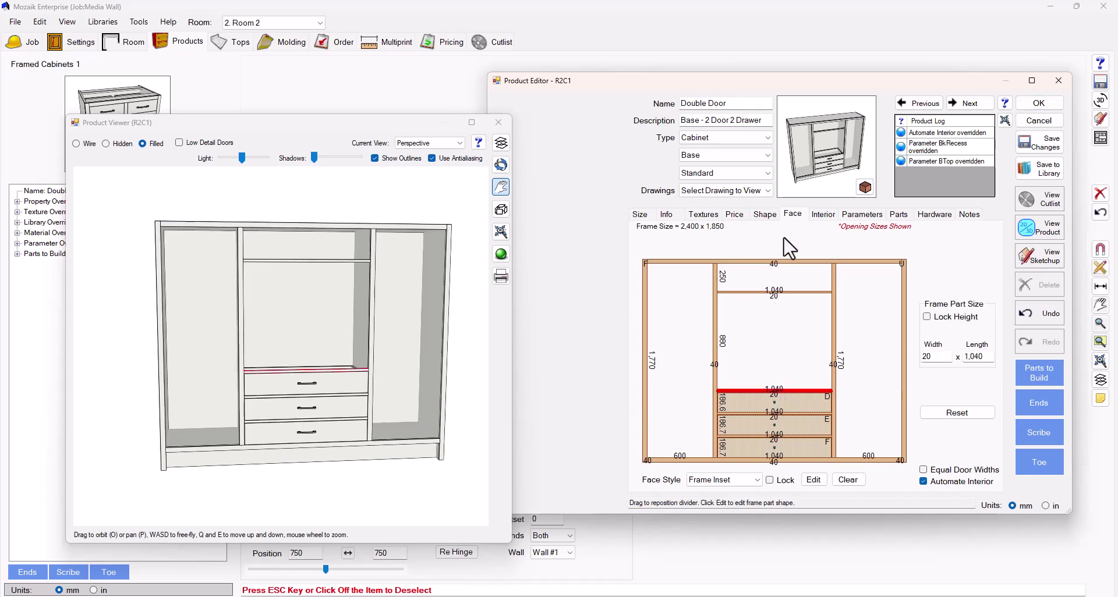
# On the Interior tab, change the divider below the centre top section from Separator to Fixed
pyautogui.click(825, 217)
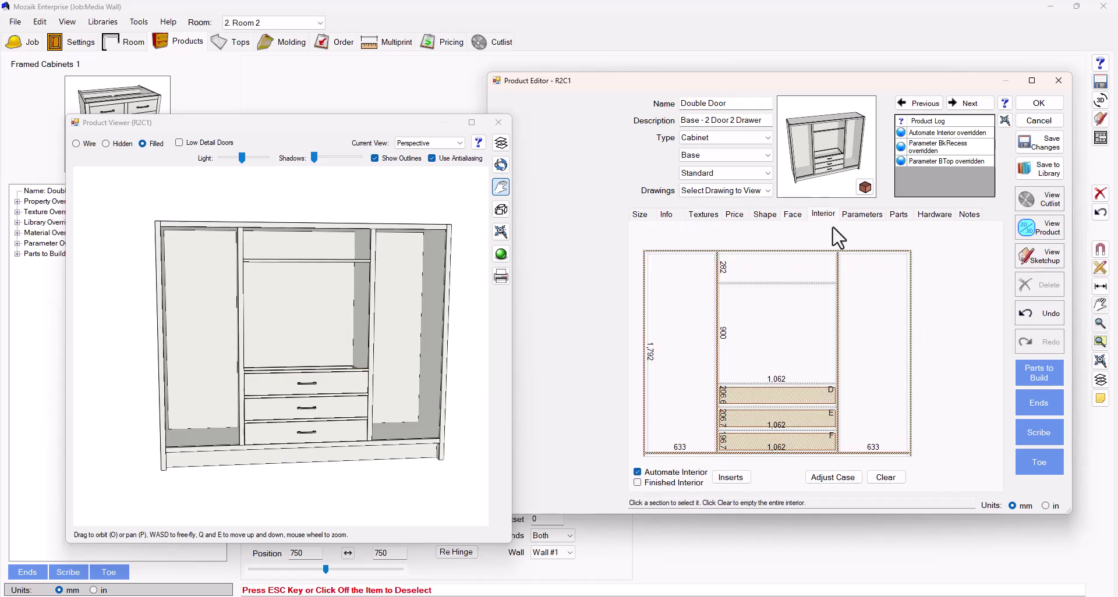
pyautogui.click(815, 386)
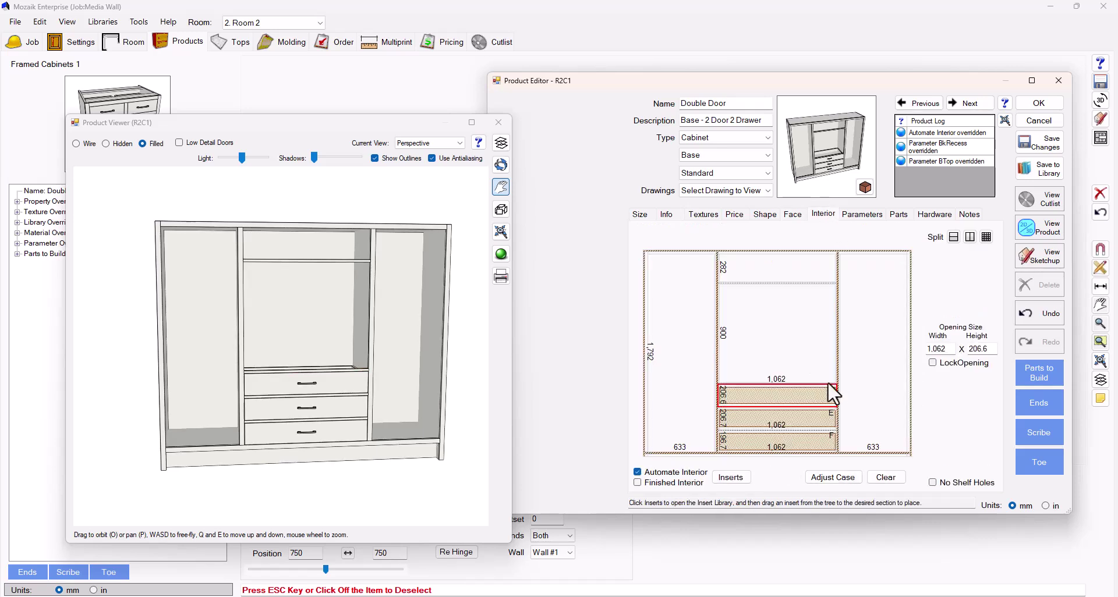
pyautogui.click(838, 376)
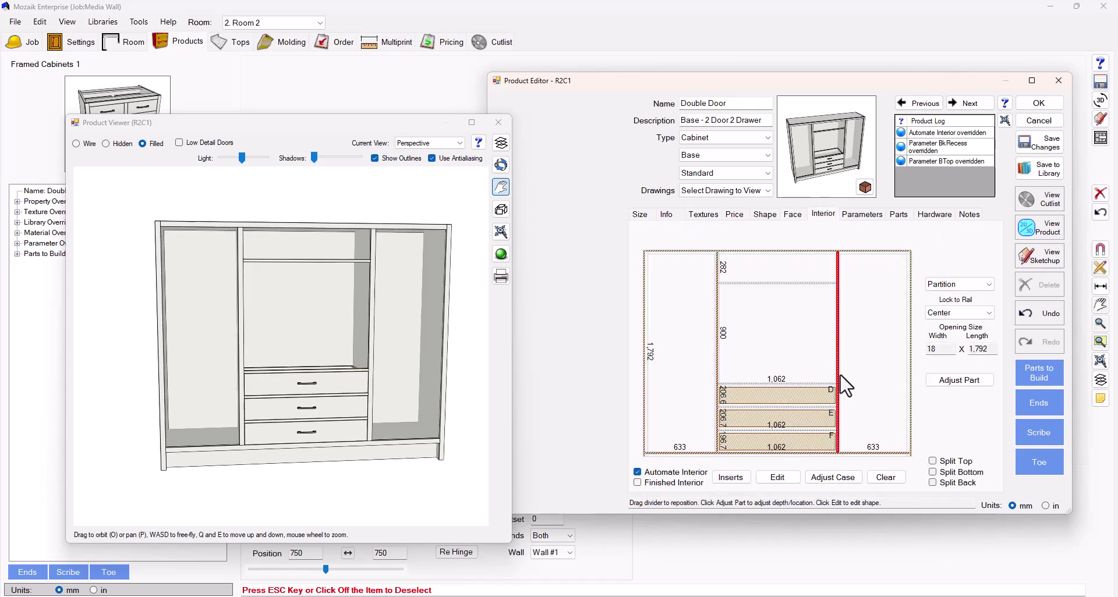
pyautogui.click(774, 284)
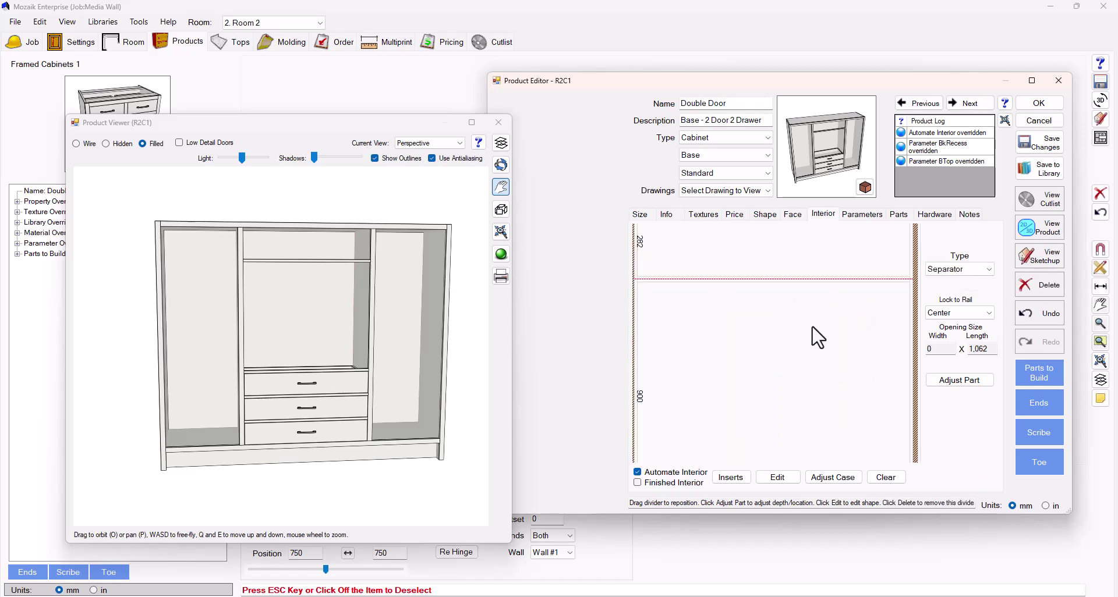
pyautogui.click(960, 269)
pyautogui.click(956, 287)
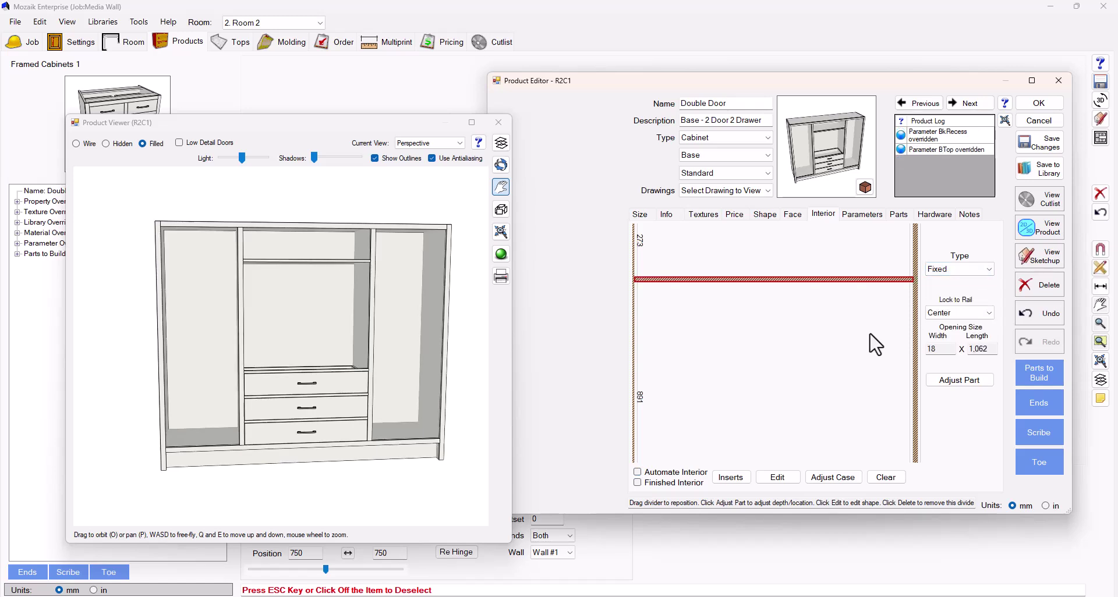
pyautogui.hotkey('ctrl', 'z')
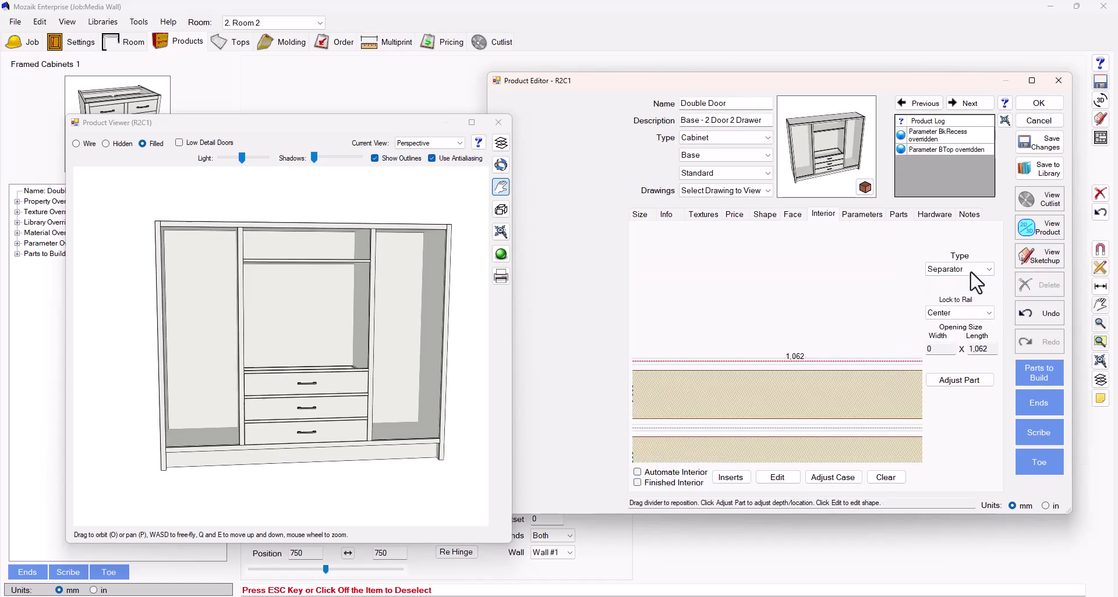
pyautogui.click(967, 269)
pyautogui.click(965, 294)
pyautogui.click(501, 166)
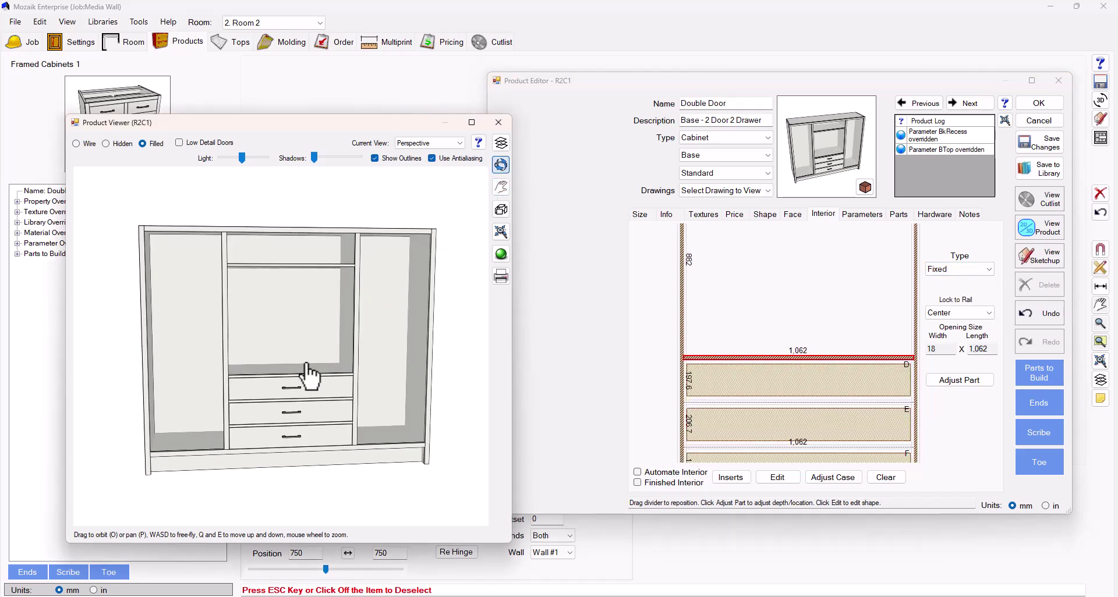
pyautogui.moveTo(308, 376); pyautogui.dragTo(266, 377)
# Split the right and left bays into five equal 344 mm adjustable-shelf sections and maximise the Product Viewer
pyautogui.click(882, 350)
pyautogui.click(986, 237)
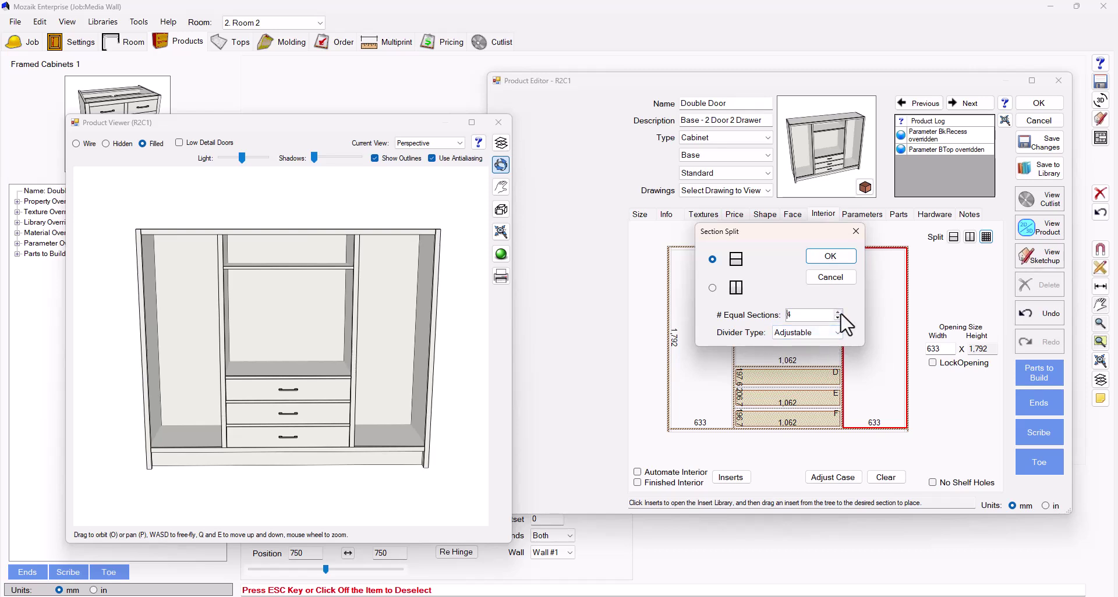
pyautogui.click(846, 259)
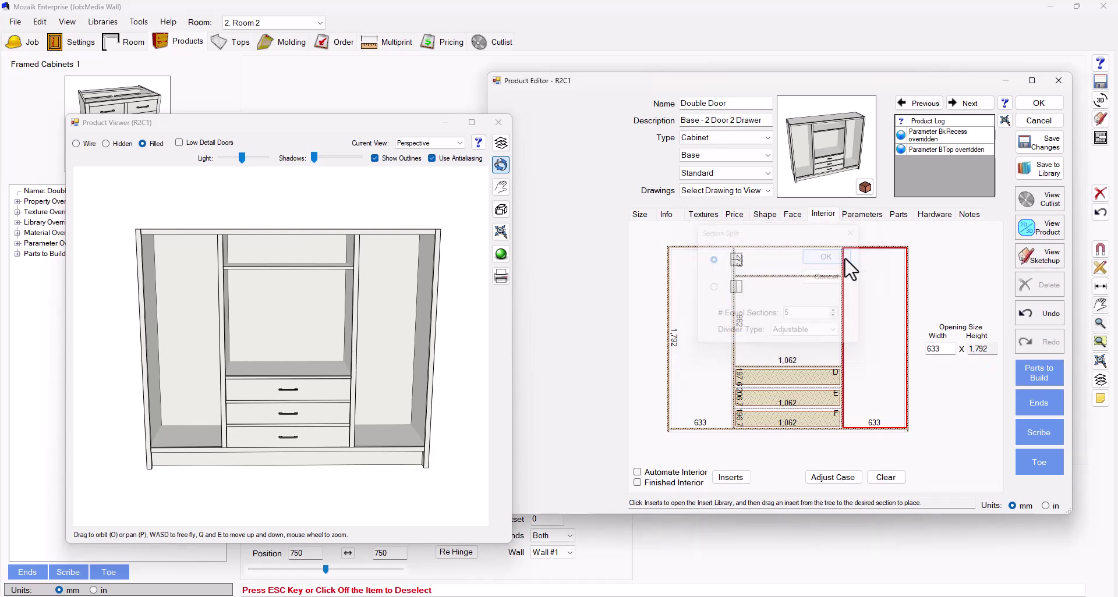
pyautogui.click(687, 371)
pyautogui.click(986, 237)
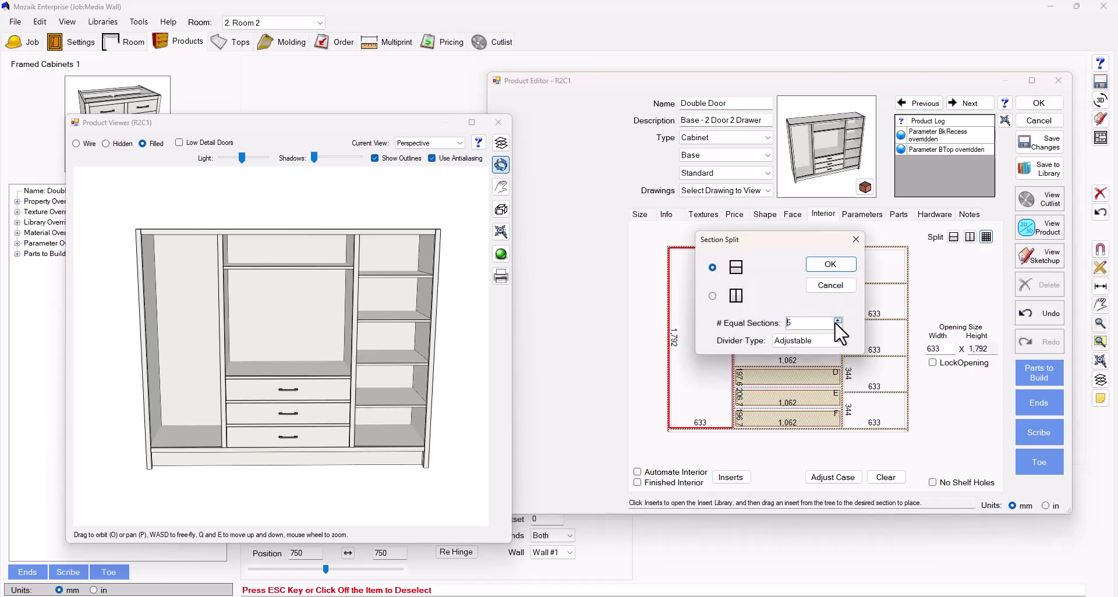
pyautogui.click(830, 265)
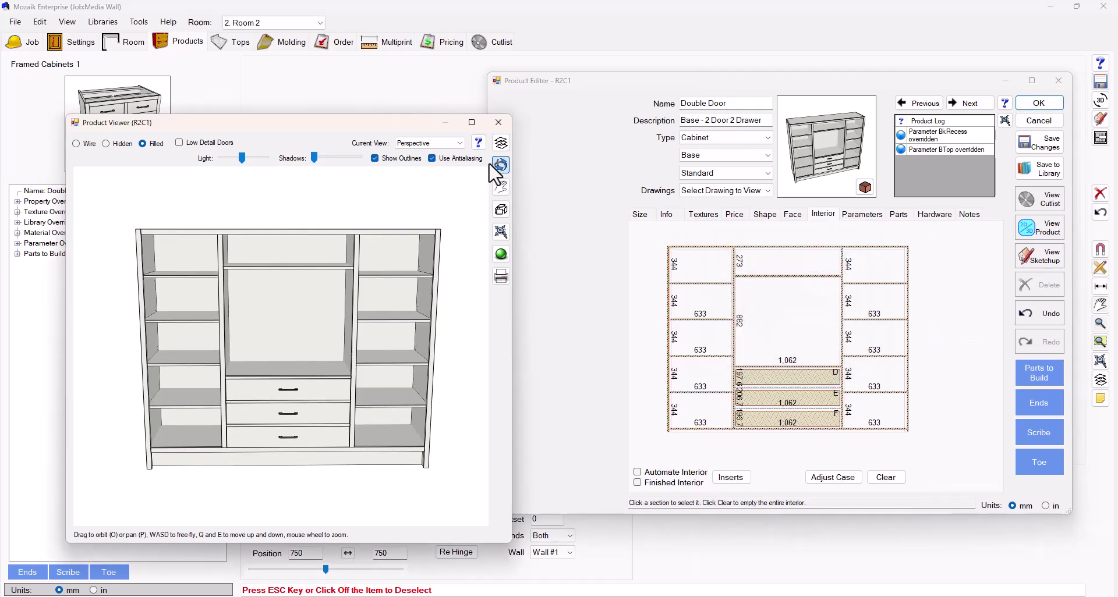
pyautogui.click(472, 123)
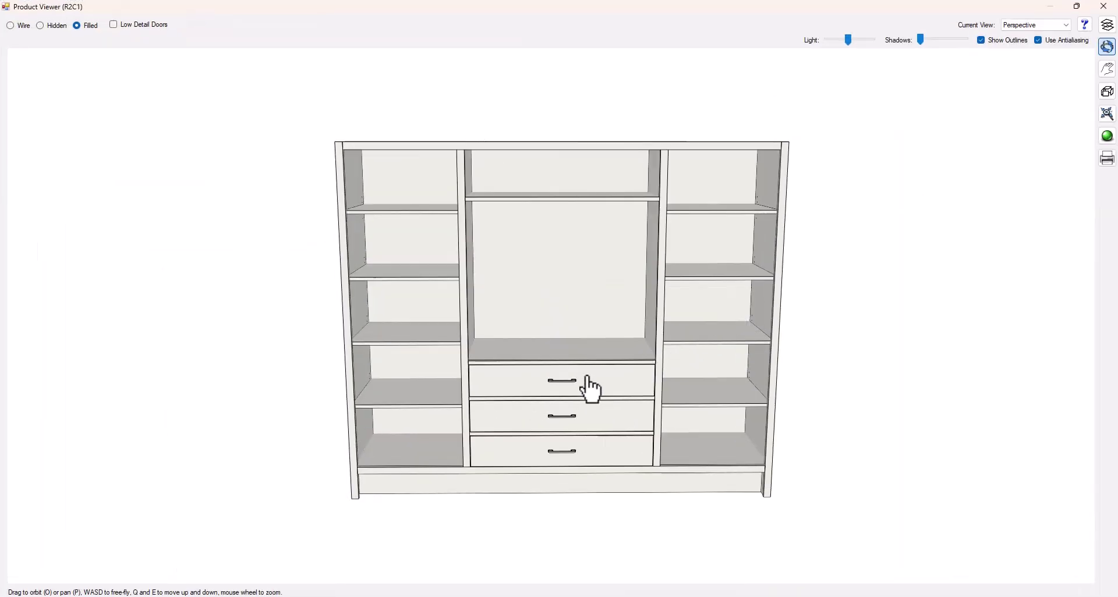